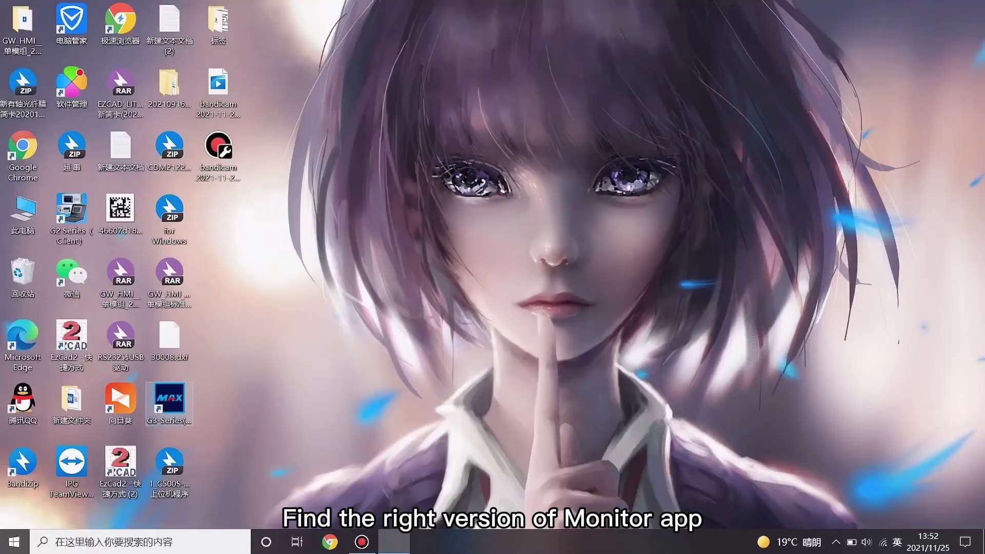
Switch the interface language to English and choose IP2 as the connection type.
left_click(706, 116)
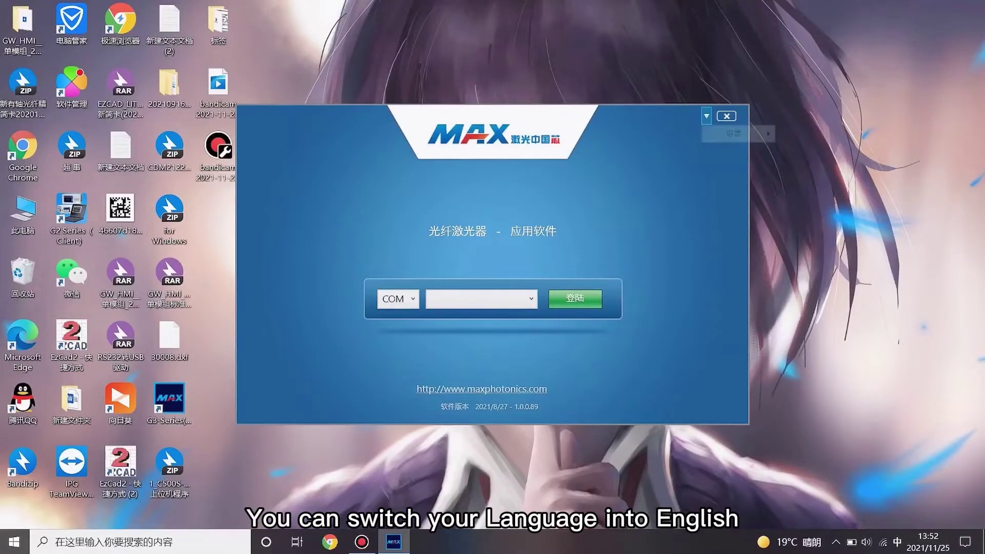
left_click(805, 149)
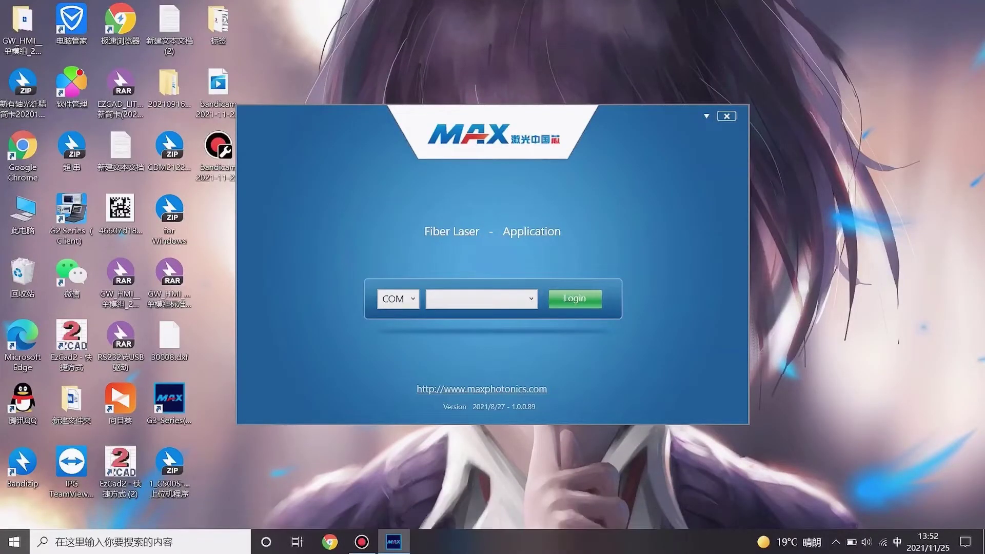
left_click(398, 299)
left_click(397, 361)
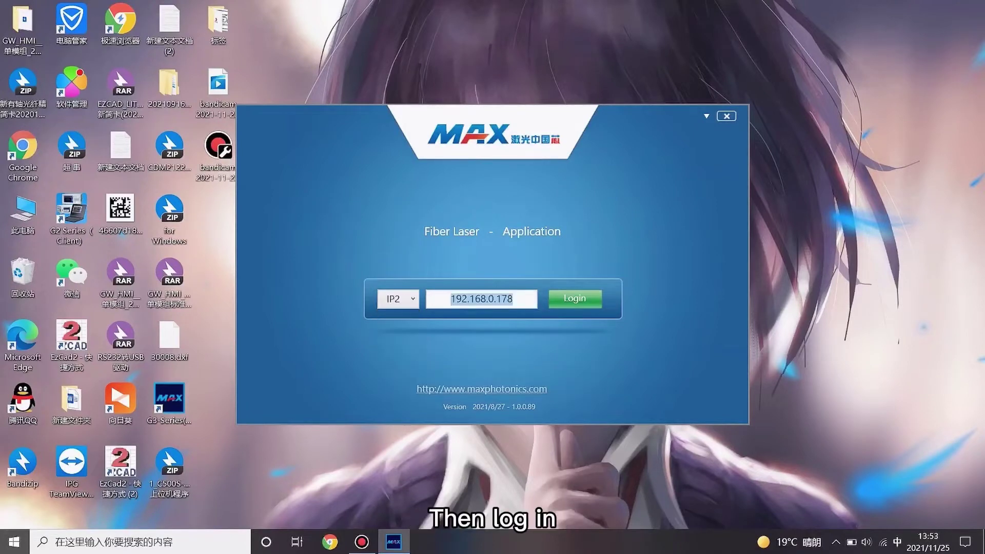
Log in to the laser and acknowledge the protective-glasses and QBH protective-film warnings.
key("Return")
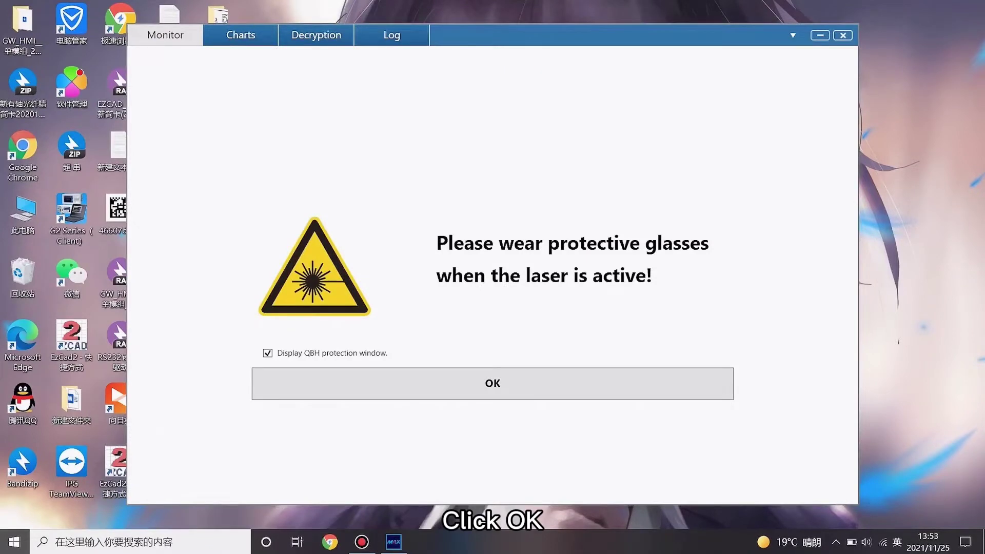
left_click(492, 383)
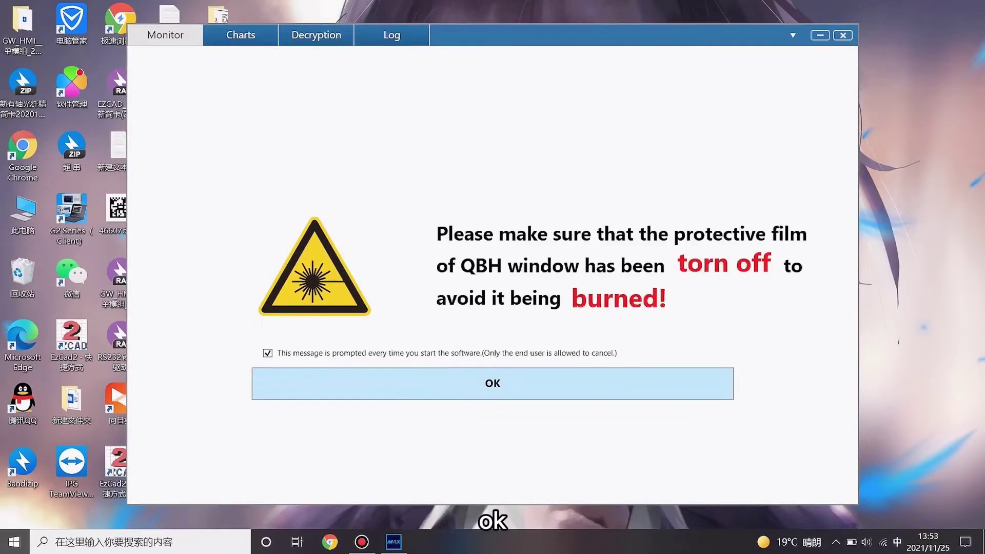
left_click(493, 384)
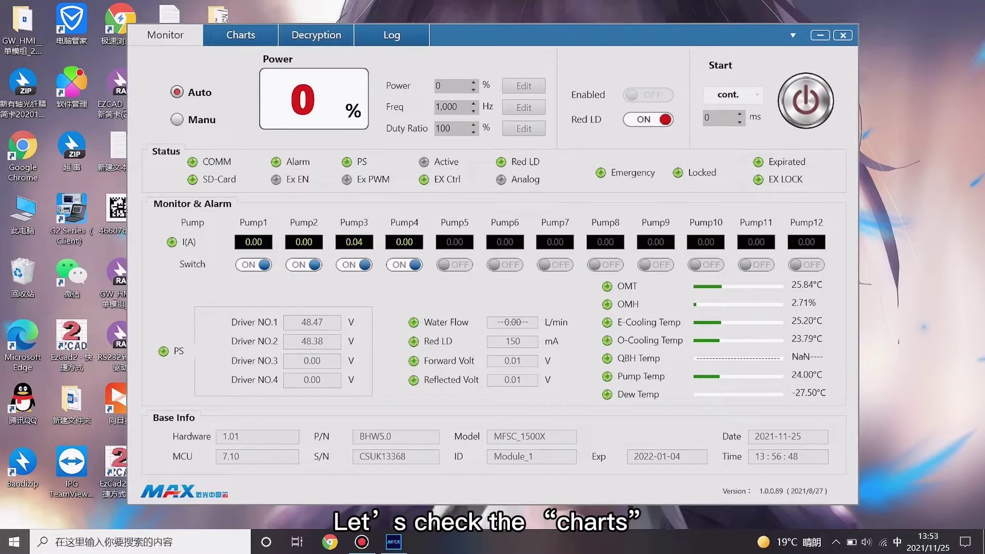
left_click(240, 35)
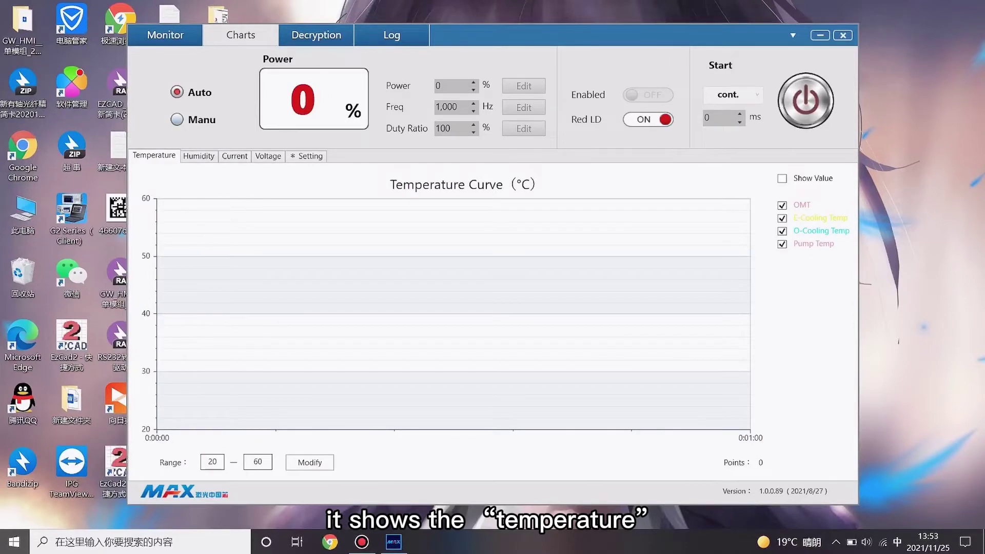
key("Right")
key("Right")
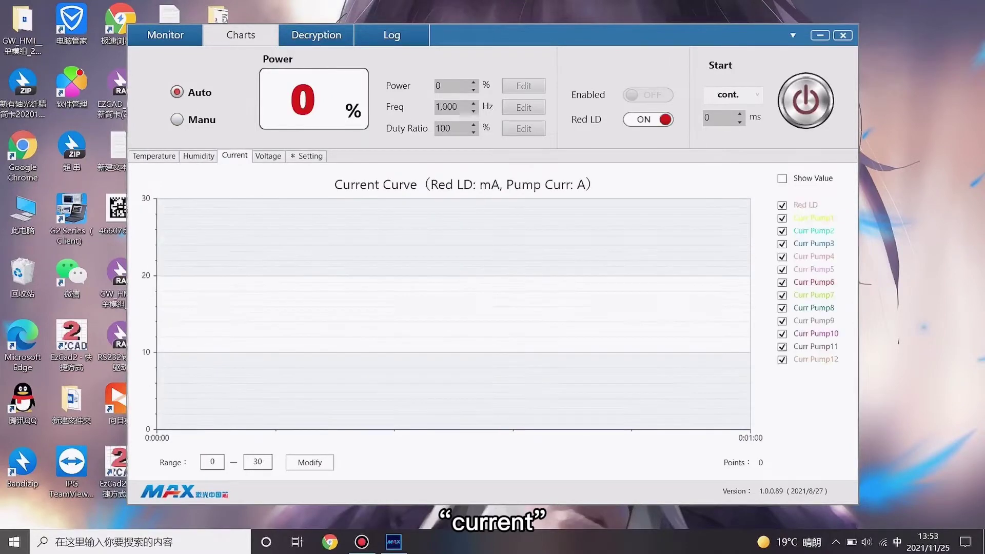
key("Right")
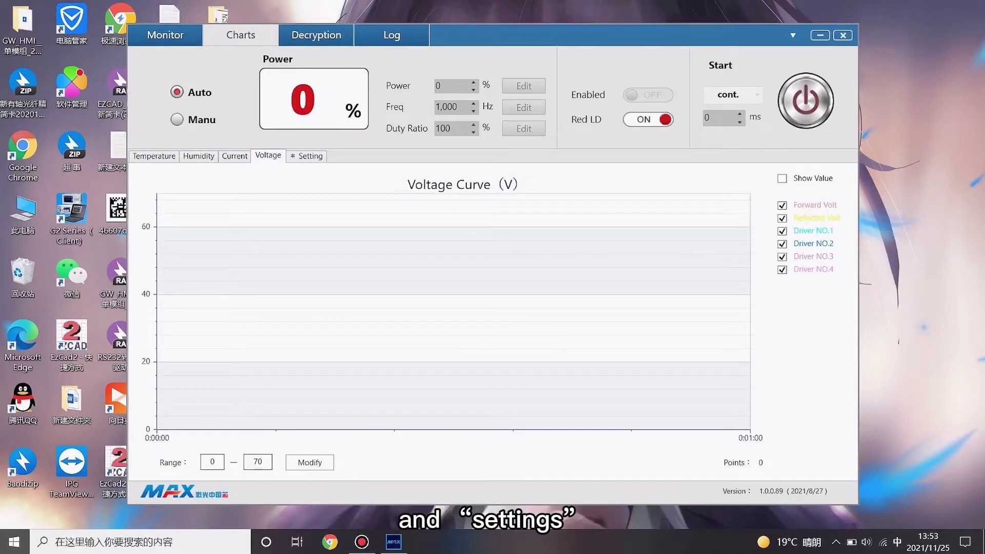
key("Right")
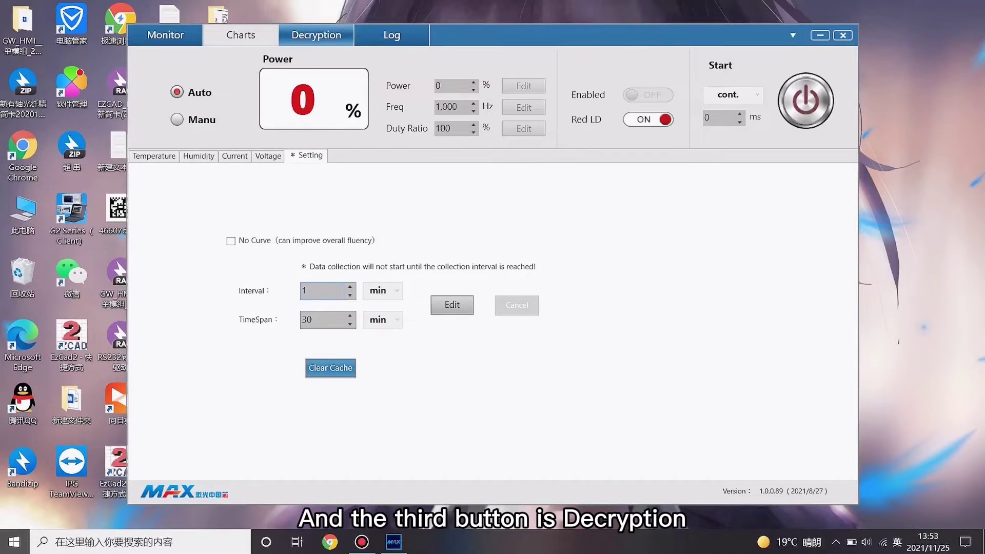
left_click(316, 35)
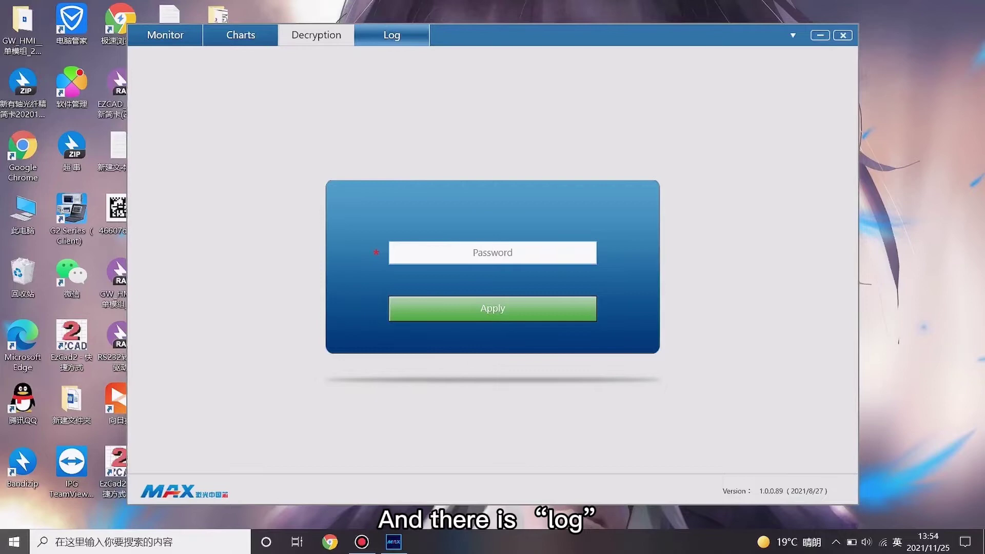
left_click(392, 35)
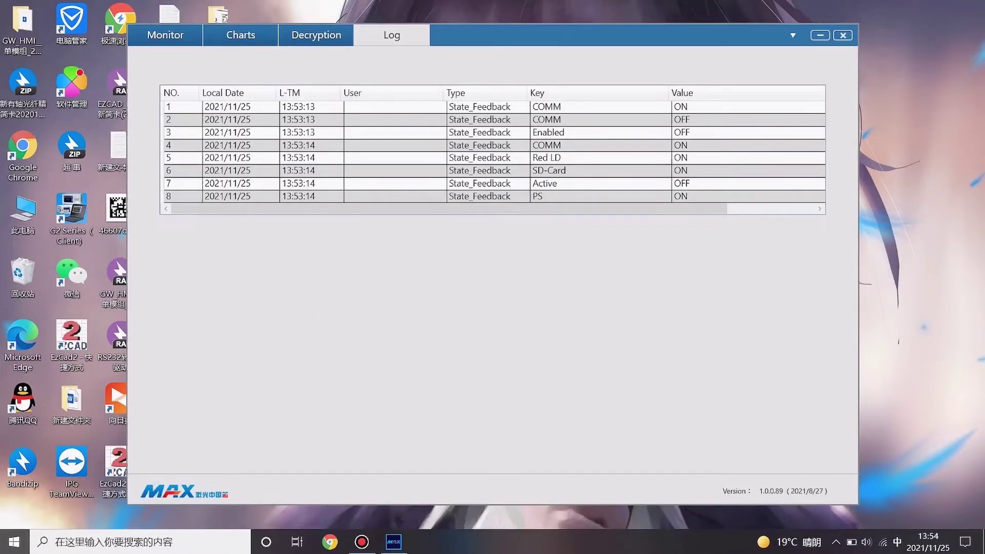
left_click(166, 35)
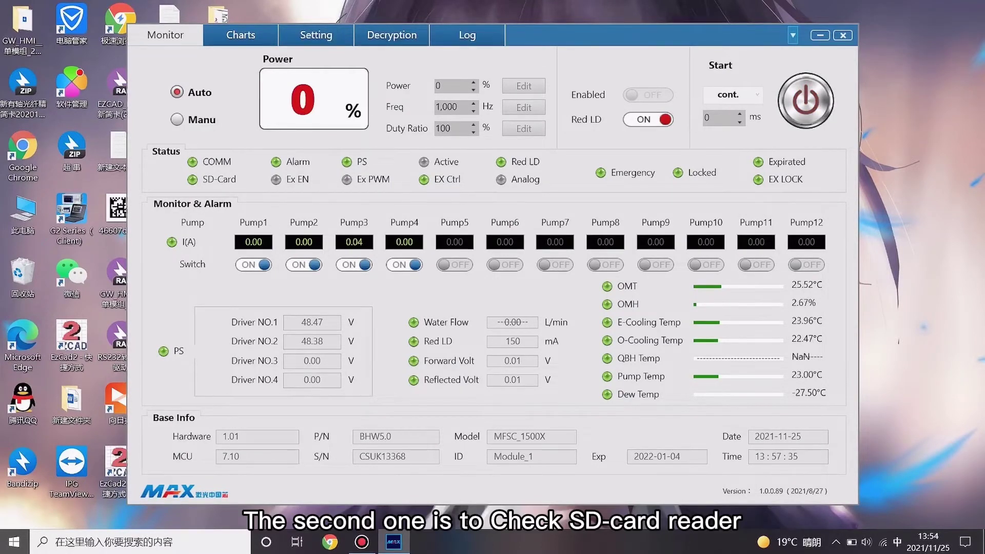
Launch the SD-Card Reader from the extra functions and confirm switching to SD-Card mode.
left_click(793, 35)
left_click(839, 109)
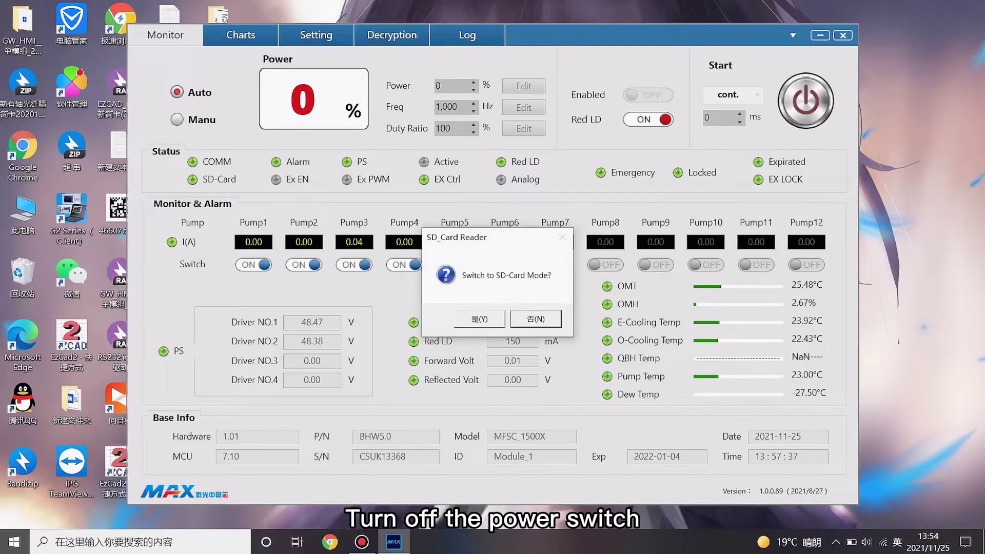
key("Return")
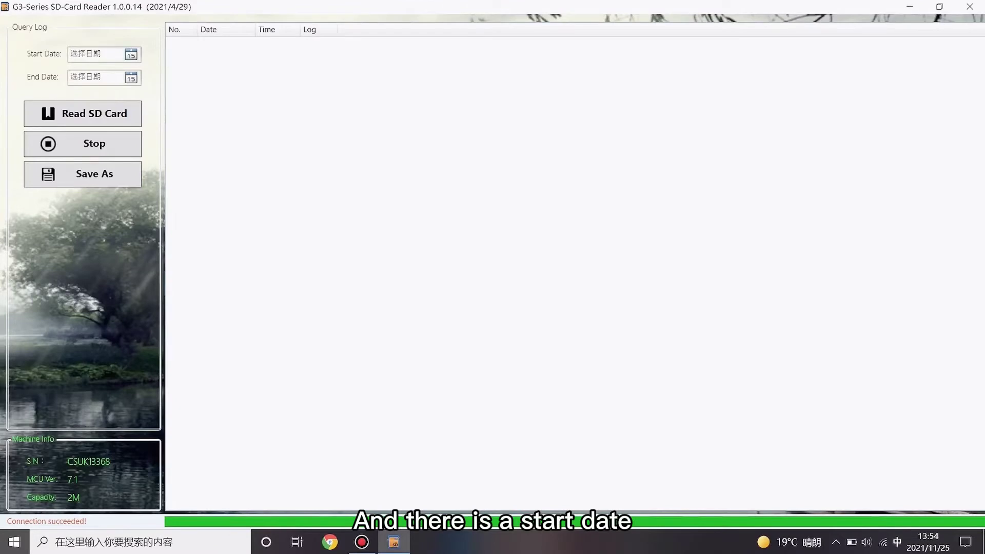
Set the log range to 2021/10/1 – 2021/11/25 and read the logs from the SD card.
left_click(131, 55)
left_click(82, 70)
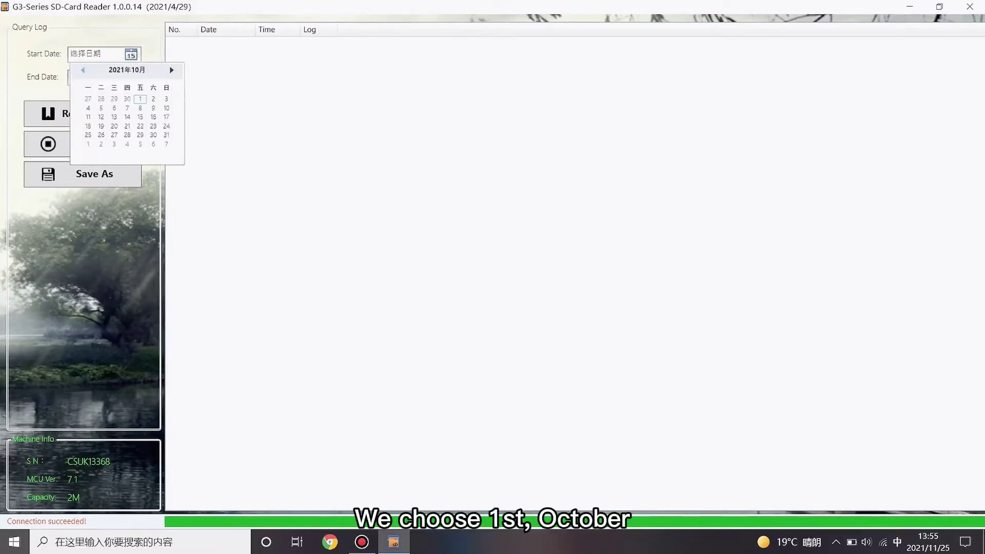
left_click(140, 98)
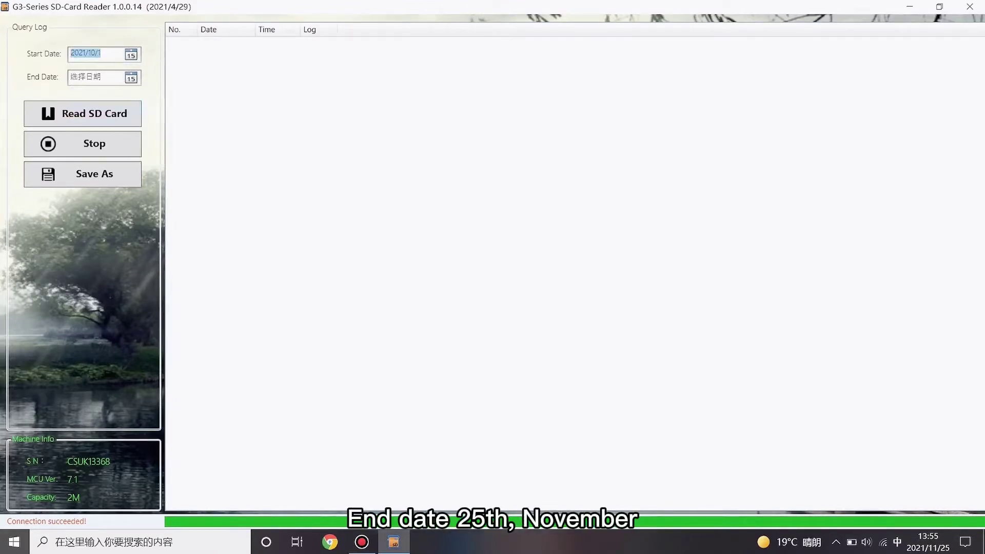
left_click(131, 77)
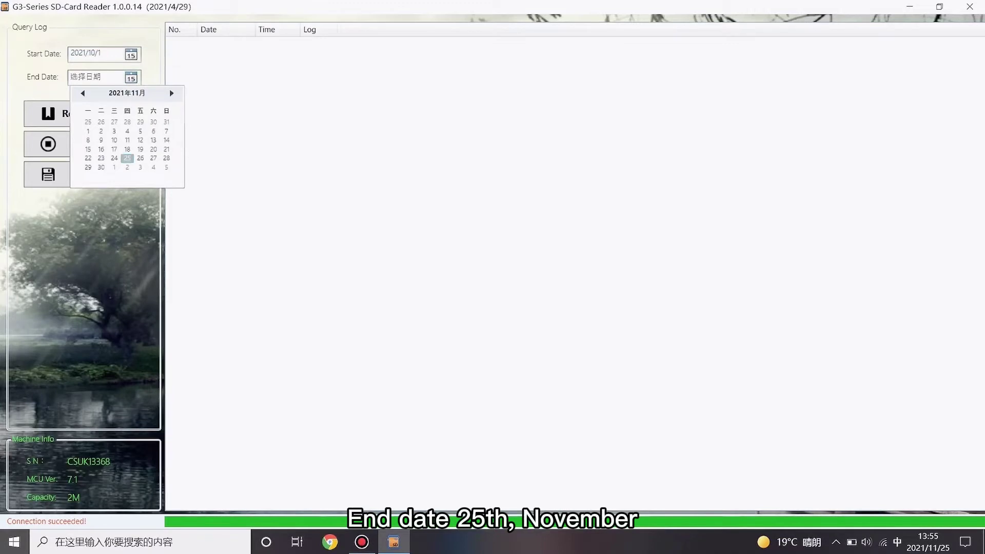
left_click(128, 158)
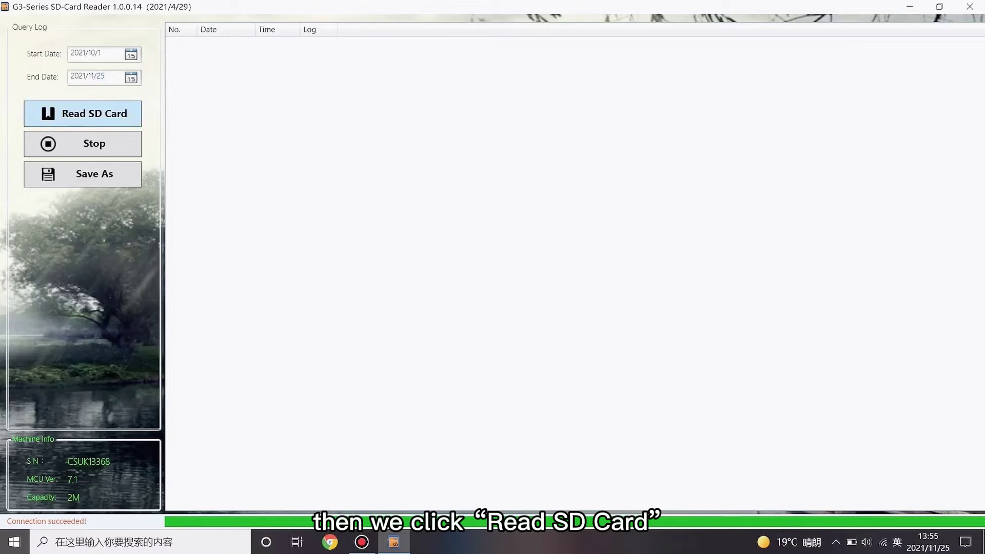
left_click(83, 113)
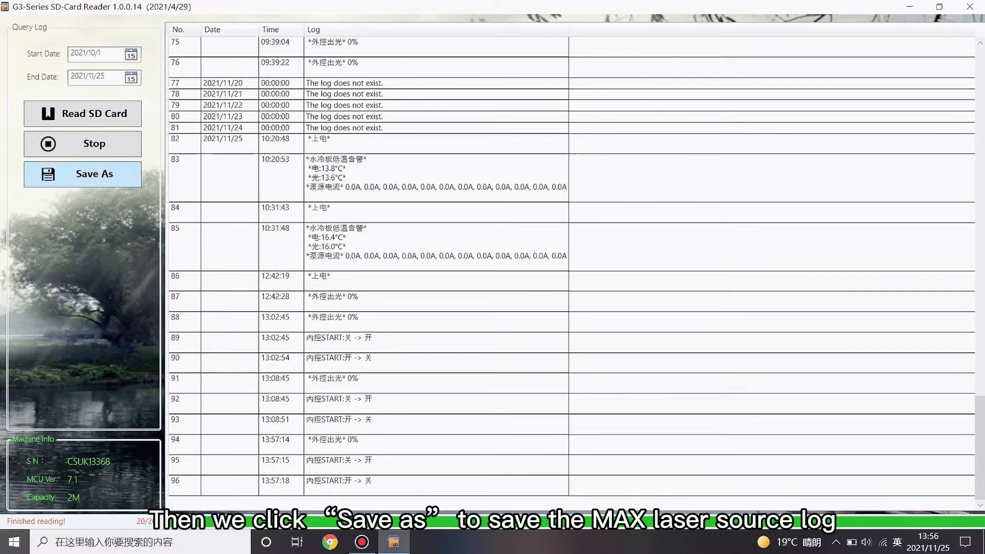
Save the read log as an .xls file with the name prefixed by MAX LASER.
left_click(83, 174)
key("Home")
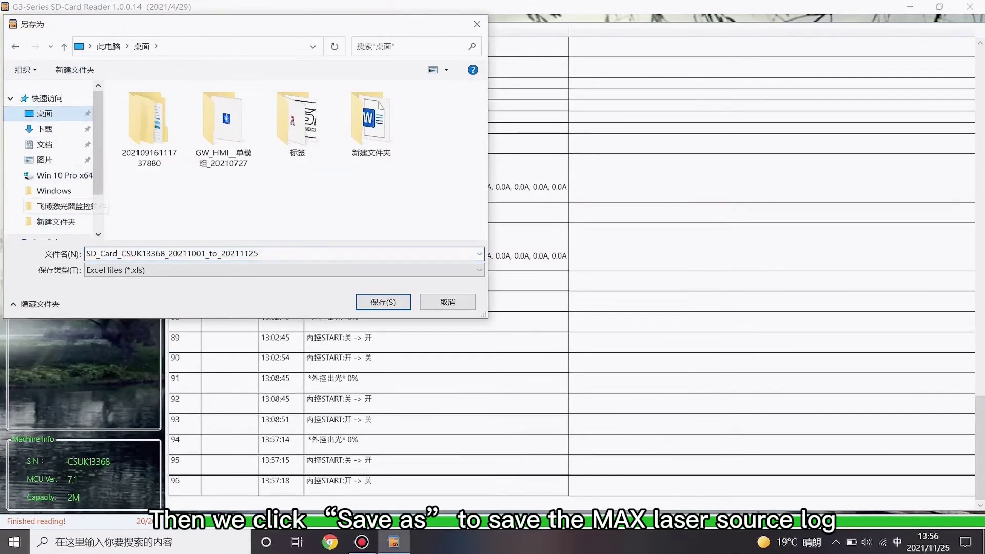
type("MAX LASER")
key("Return")
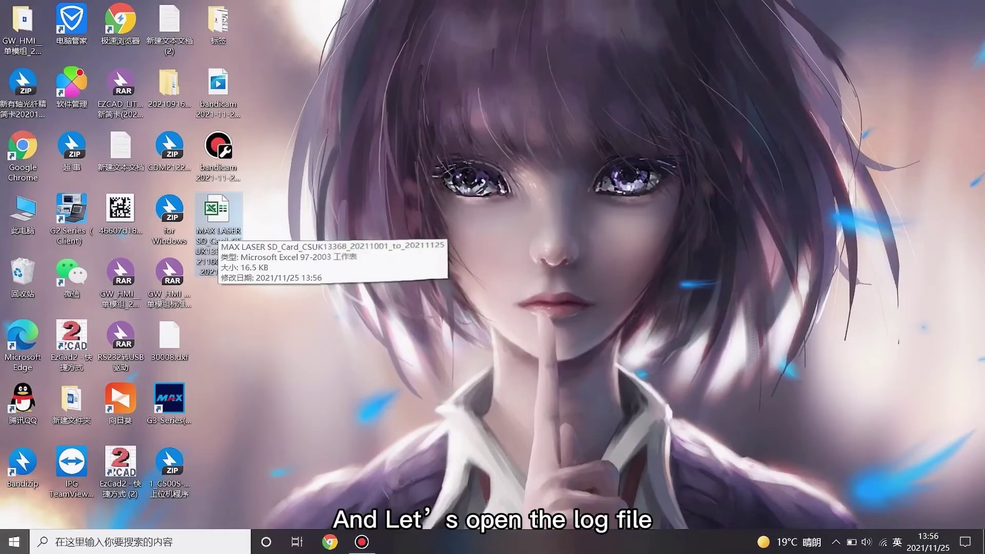
Open the MAX LASER .xls workbook in Excel, review its entries and confirm saving it.
double_click(208, 216)
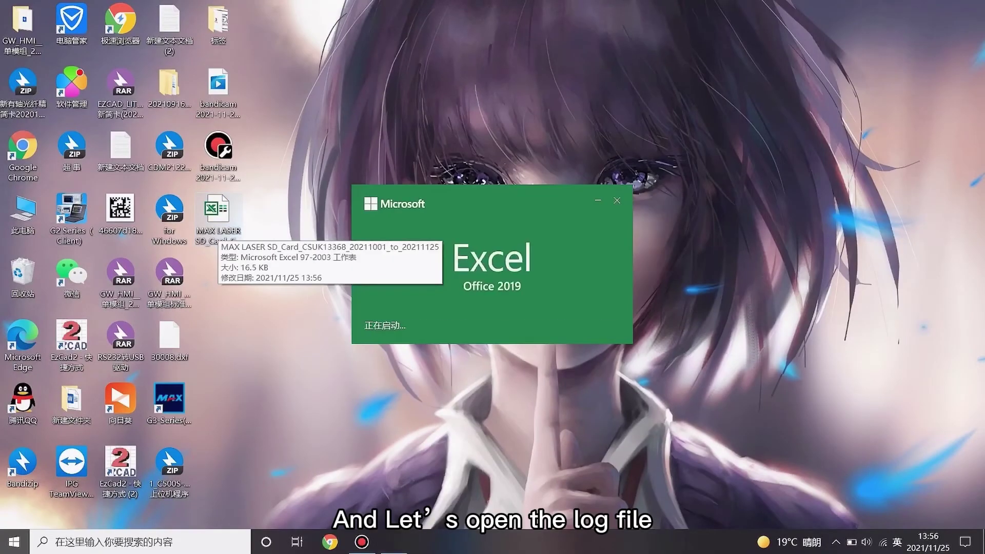
scroll(493, 321, "down", 8)
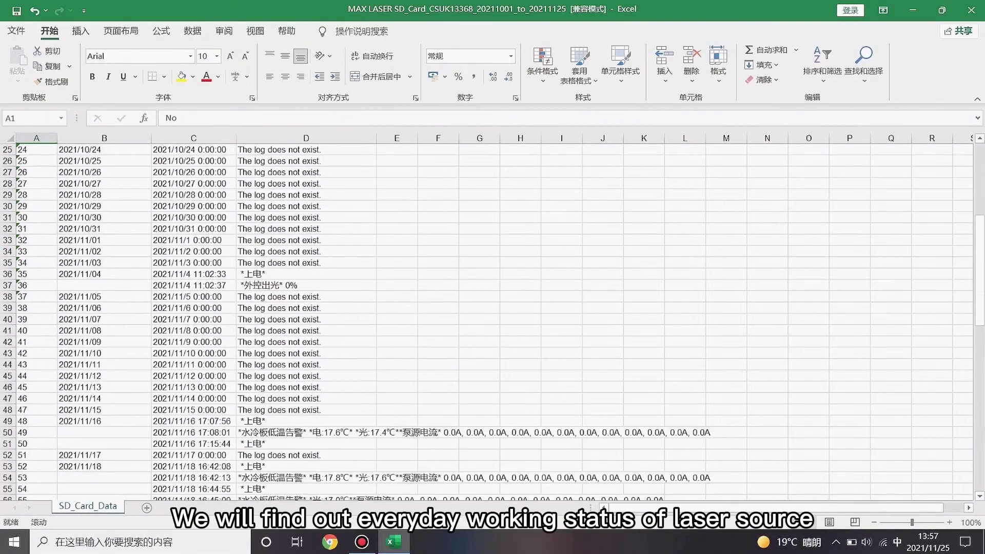
scroll(493, 321, "down", 3)
scroll(494, 321, "down", 1)
scroll(492, 323, "down", 3)
scroll(493, 321, "down", 4)
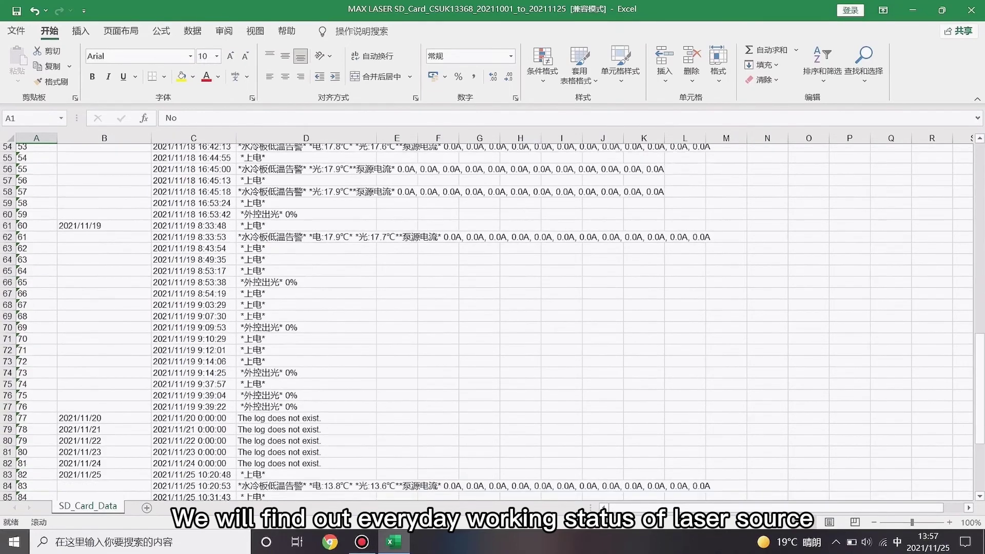
scroll(492, 322, "down", 2)
scroll(492, 321, "down", 4)
scroll(493, 322, "down", 1)
scroll(492, 322, "down", 1)
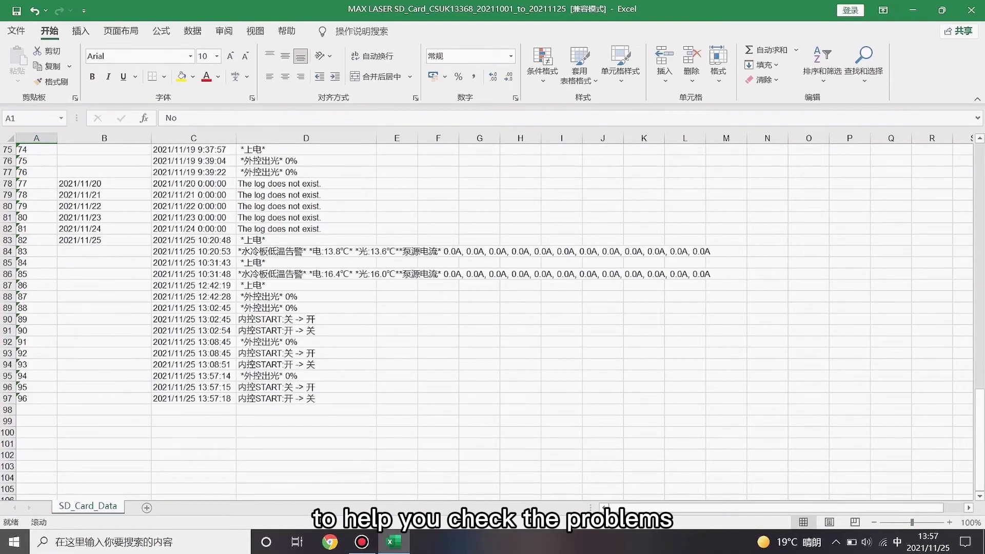
key("alt+F4")
key("Return")
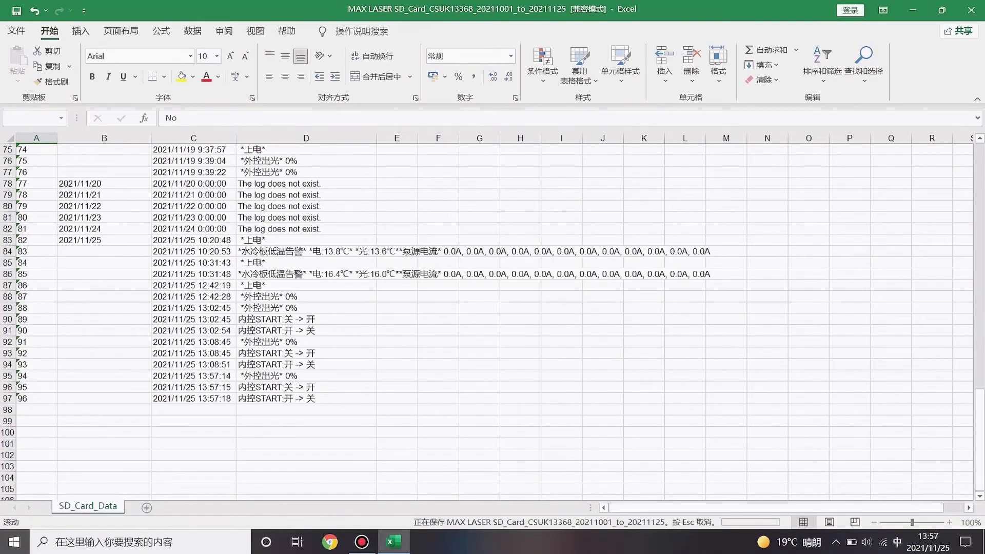